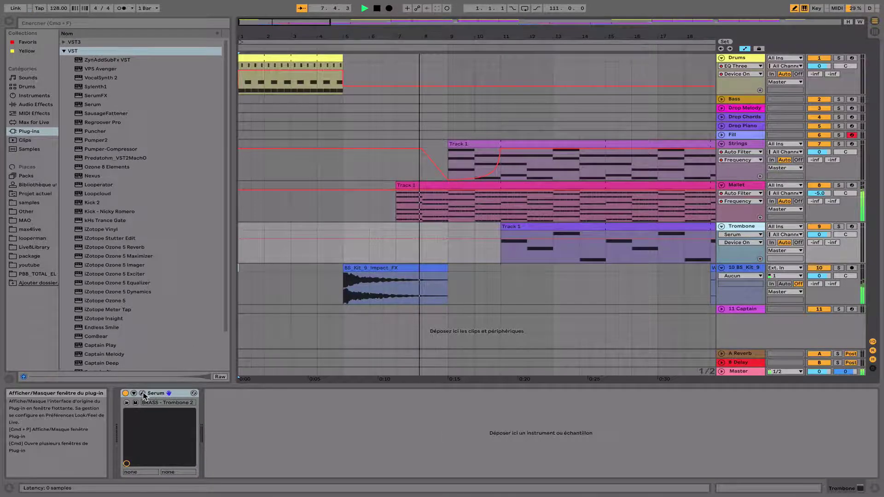
Step: View the Serum synth presets used on the Trombone, Mallet and Strings tracks one after another
left_click(143, 393)
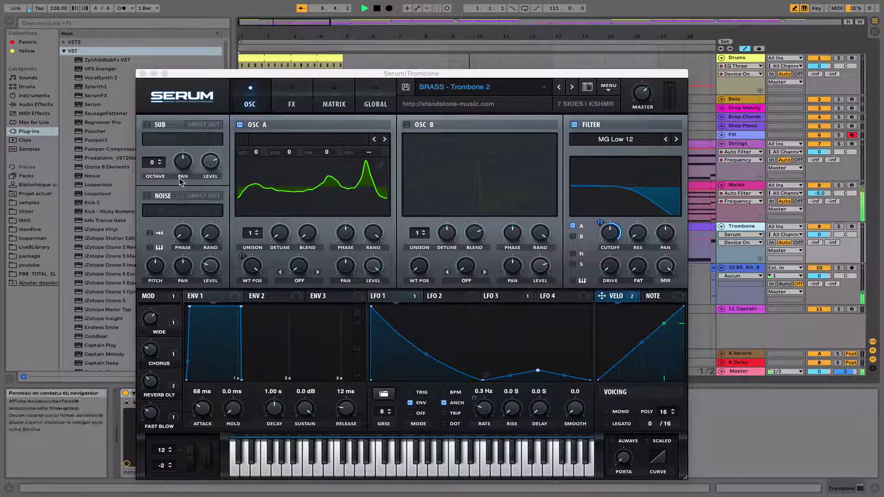
left_click(143, 74)
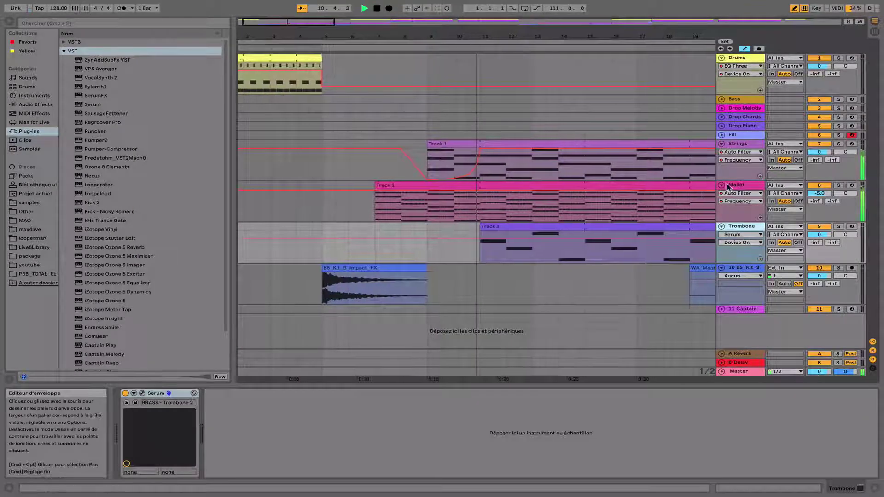
key("Up")
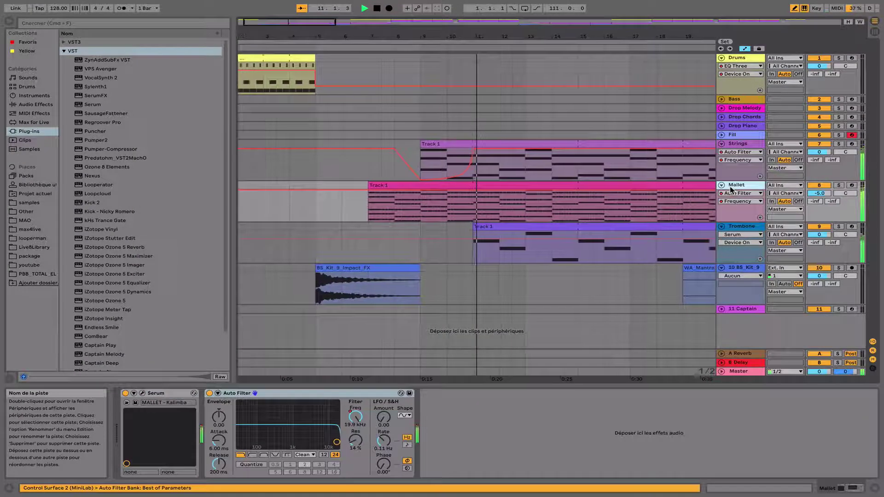
left_click(143, 394)
left_click(166, 68)
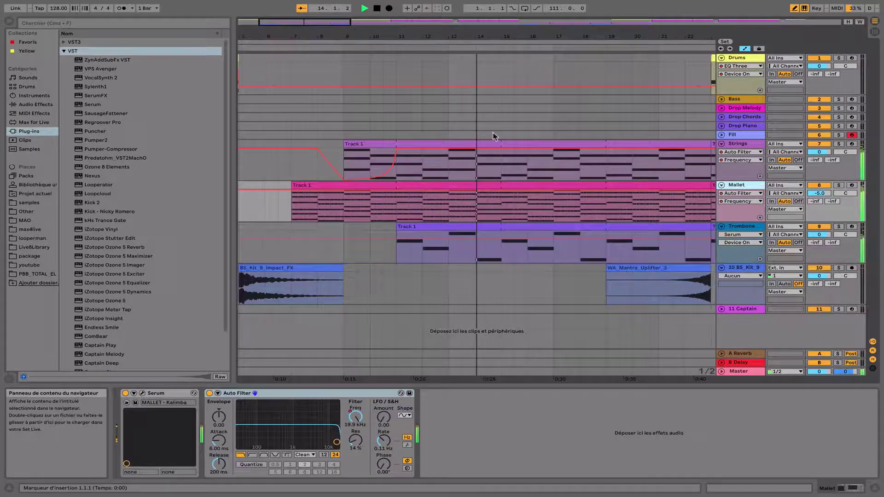
key("Up")
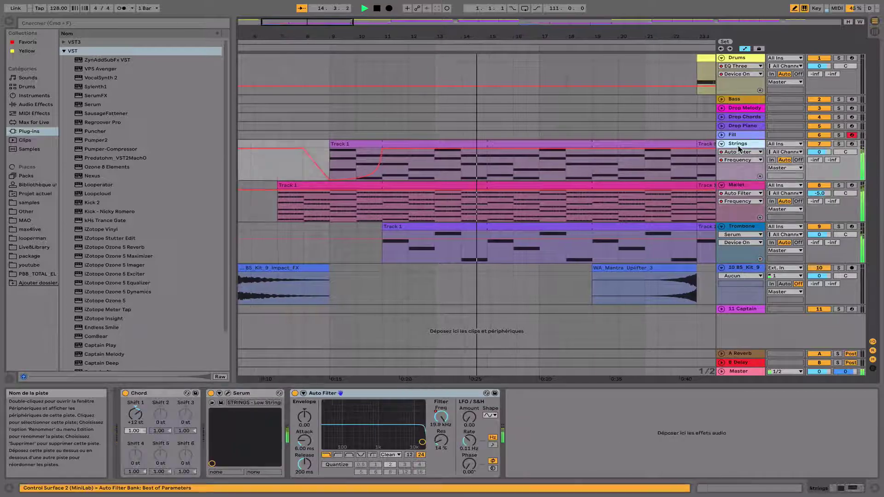
left_click(227, 394)
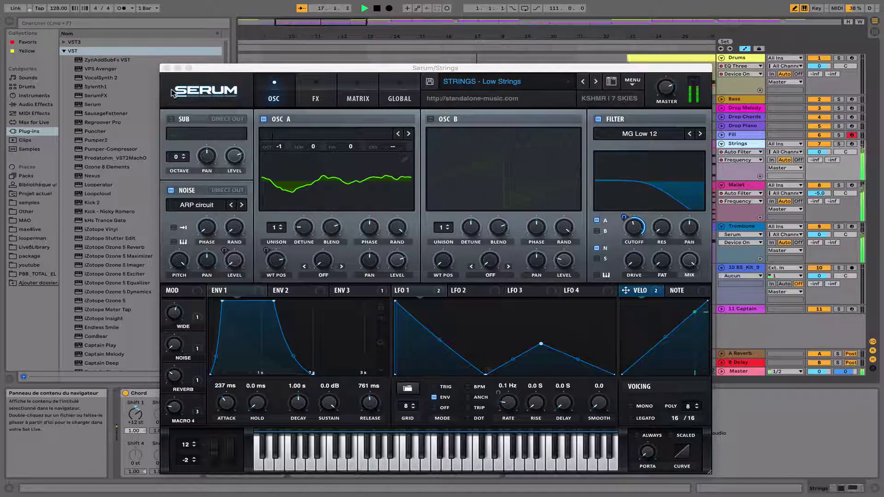
left_click(167, 68)
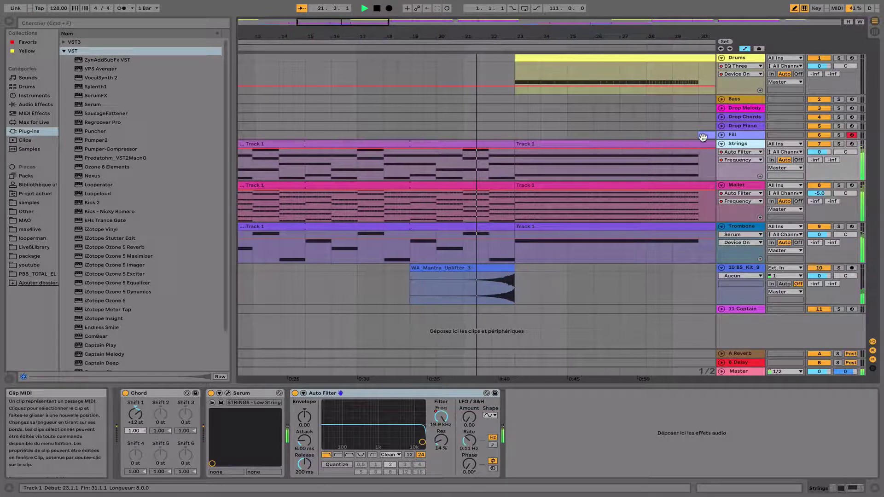
Step: Unfold the Fill track and view the preset in its VPS Avenger synth
left_click(721, 134)
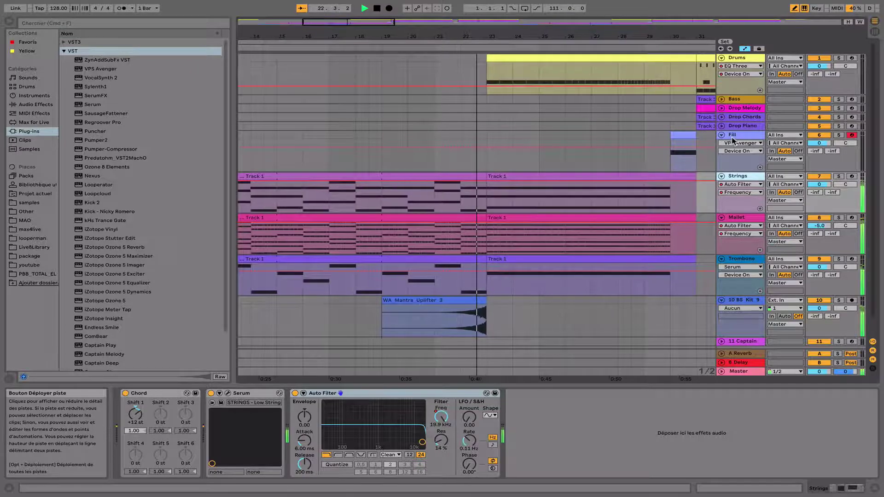
left_click(729, 142)
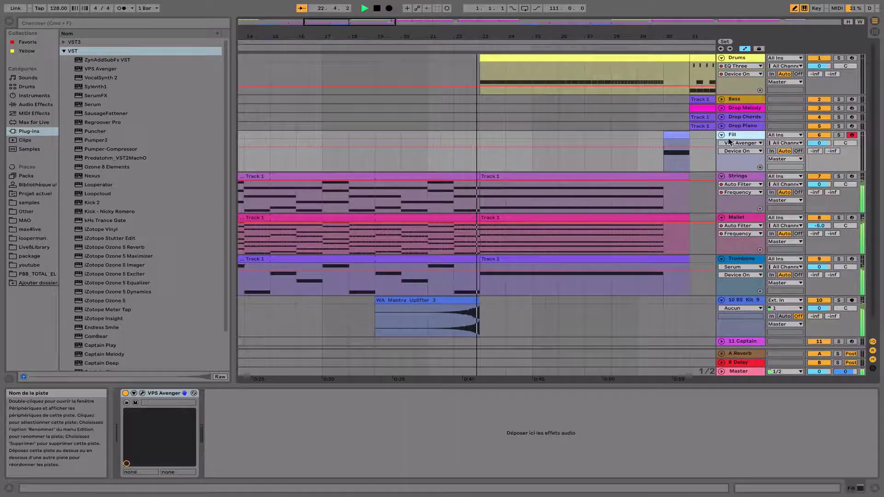
left_click(142, 394)
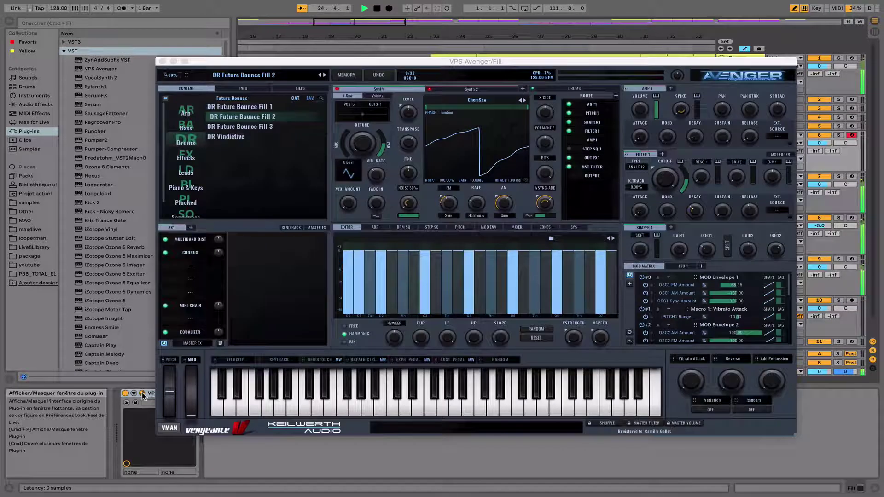
left_click(162, 61)
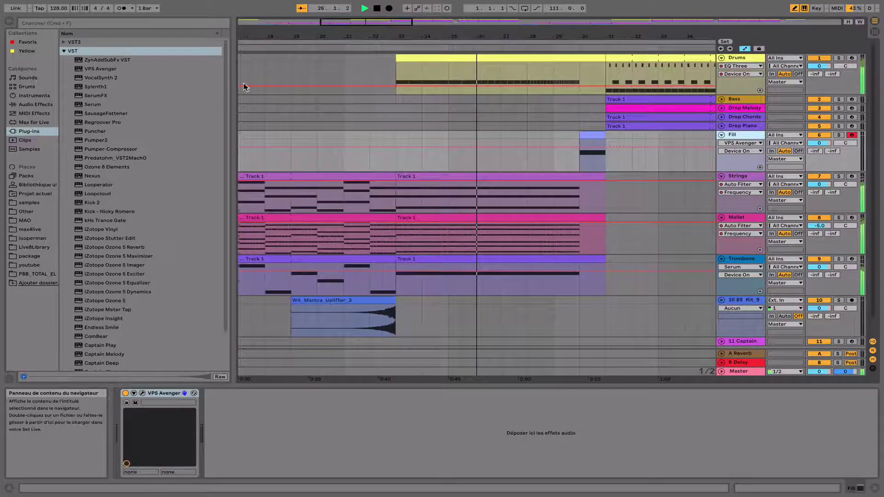
Step: Collapse the Trombone, Mallet and Strings tracks and unfold Drop Piano, Drop Chords, Drop Melody and Bass
left_click(721, 259)
left_click(721, 217)
left_click(721, 176)
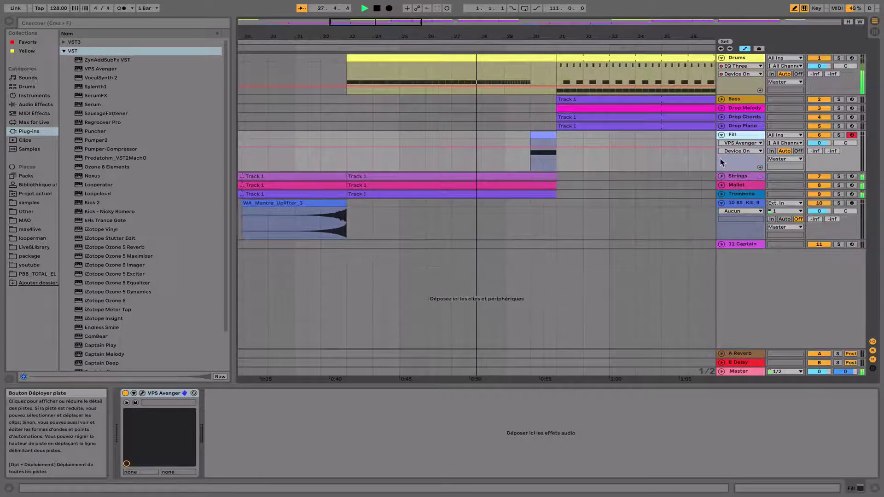
left_click(722, 126)
left_click(721, 116)
left_click(721, 108)
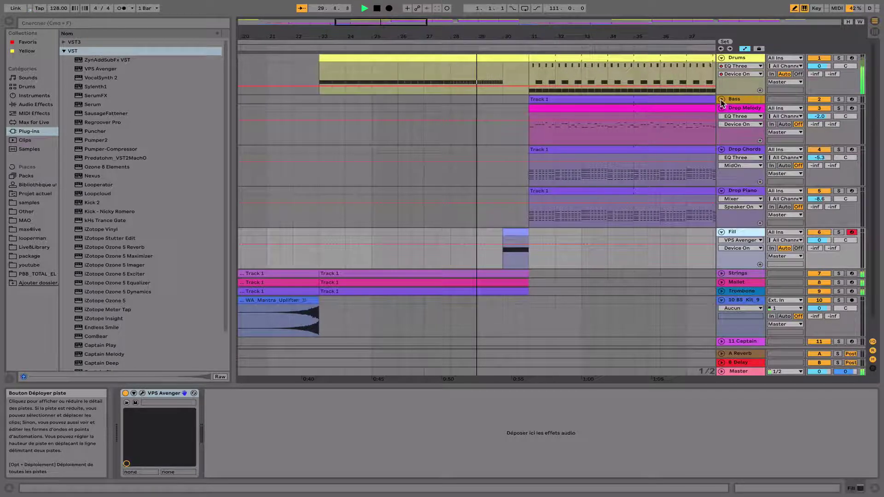
left_click(721, 99)
Step: Delete the second of the three VPS Avenger chains from the Bass track's Instrument Rack
left_click(732, 99)
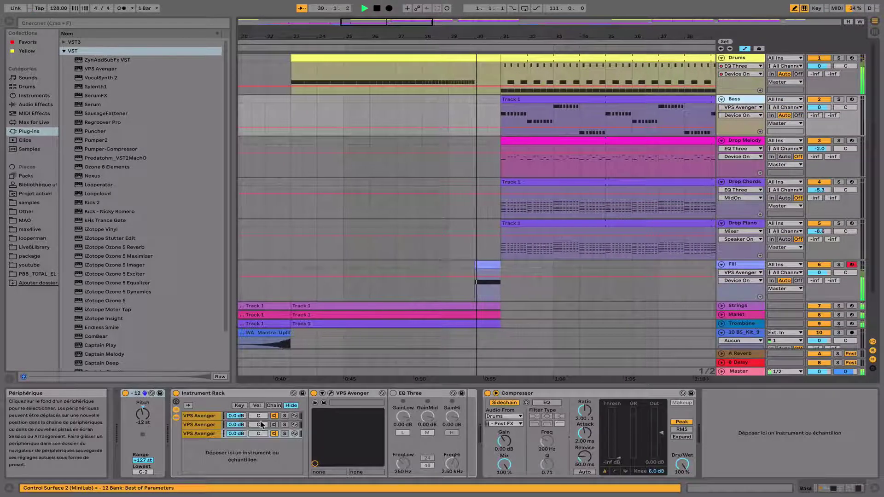
left_click(210, 424)
key("Delete")
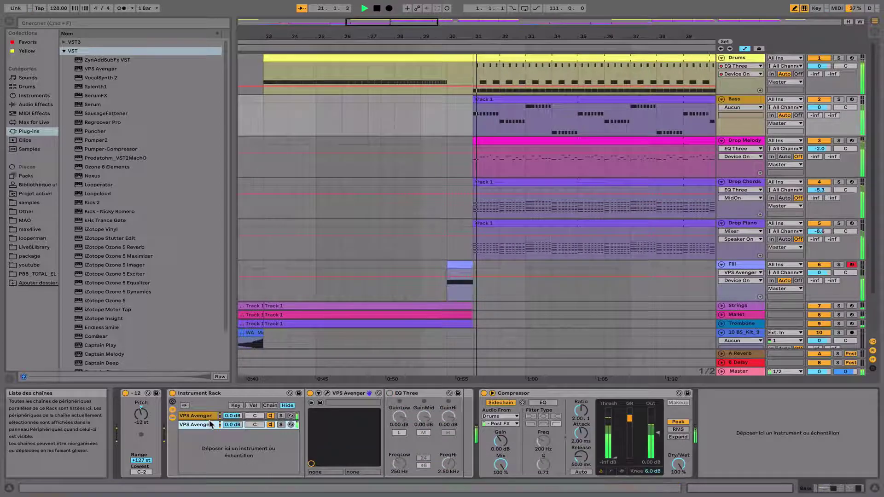
Step: View the VPS Avenger presets of both remaining chains in the Bass track's Instrument Rack
left_click(327, 394)
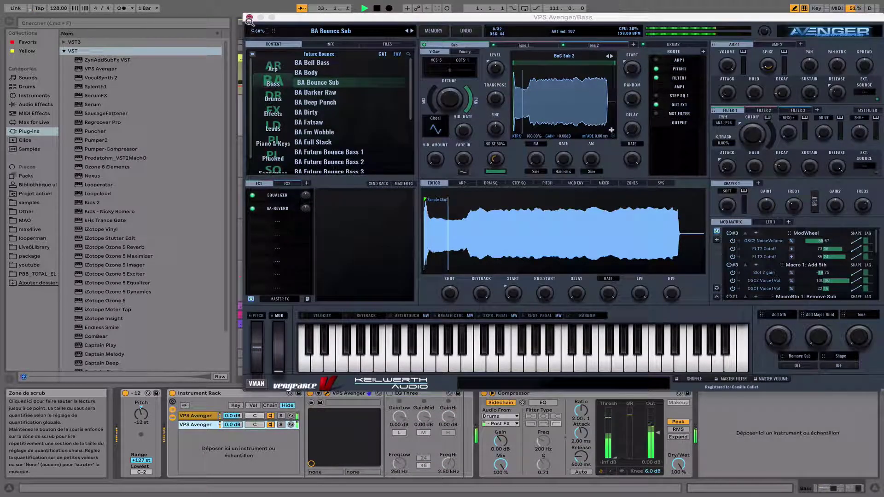
left_click(327, 394)
left_click(198, 425)
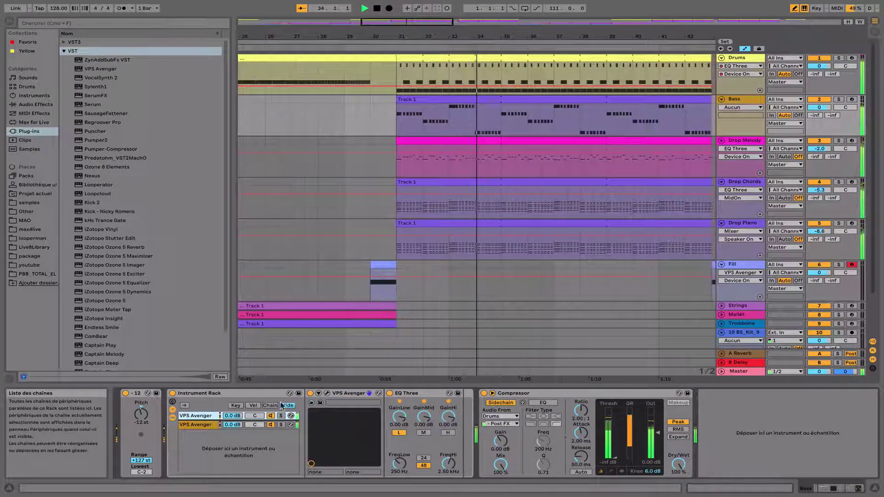
left_click(325, 394)
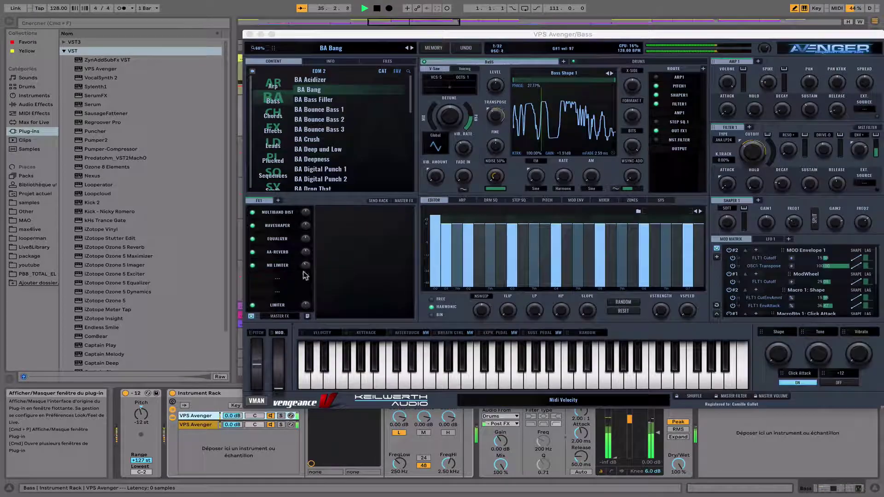
key("super+alt+p")
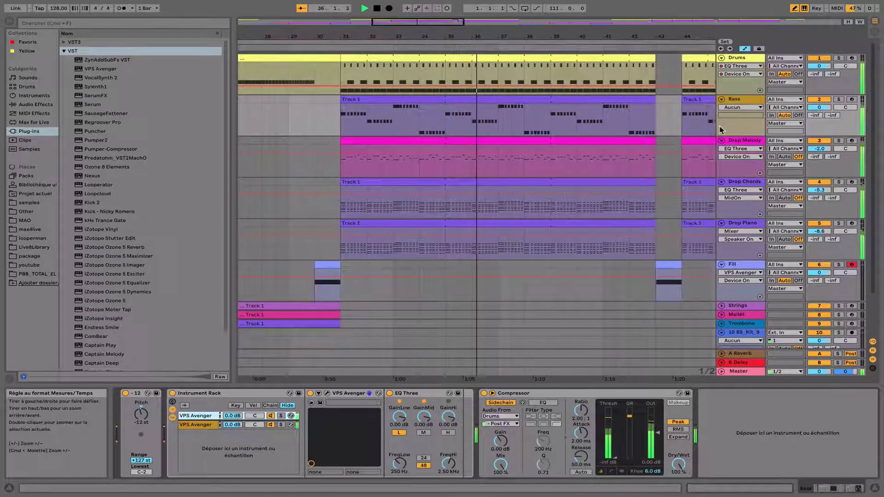
Step: Look through the layered Nexus chains in the Drop Melody track's Instrument Rack, down to the last one
left_click(741, 141)
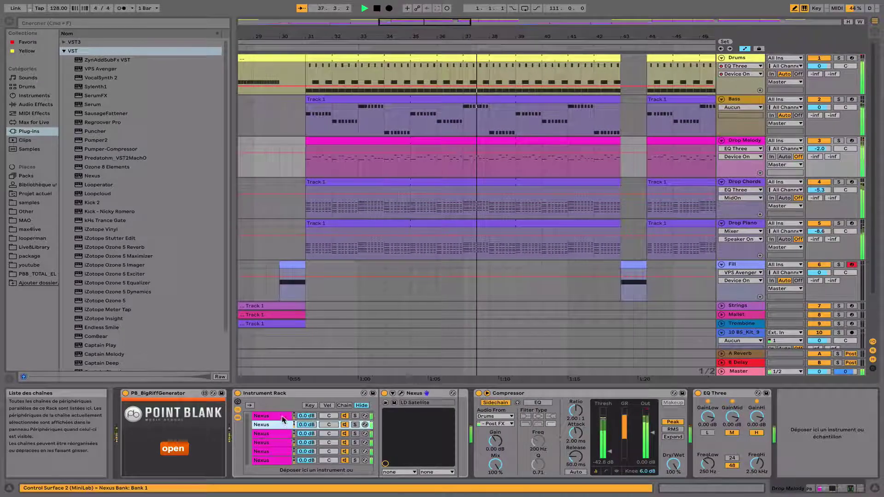
left_click(271, 442)
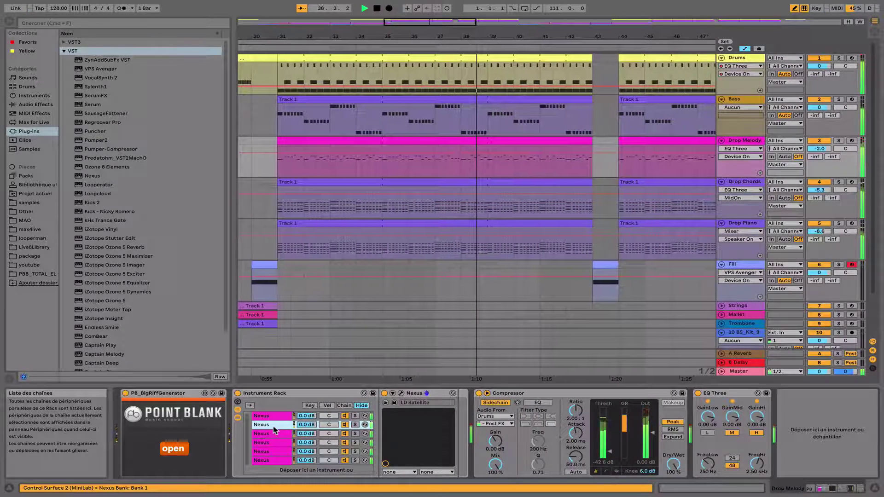
key("Down")
key("Down")
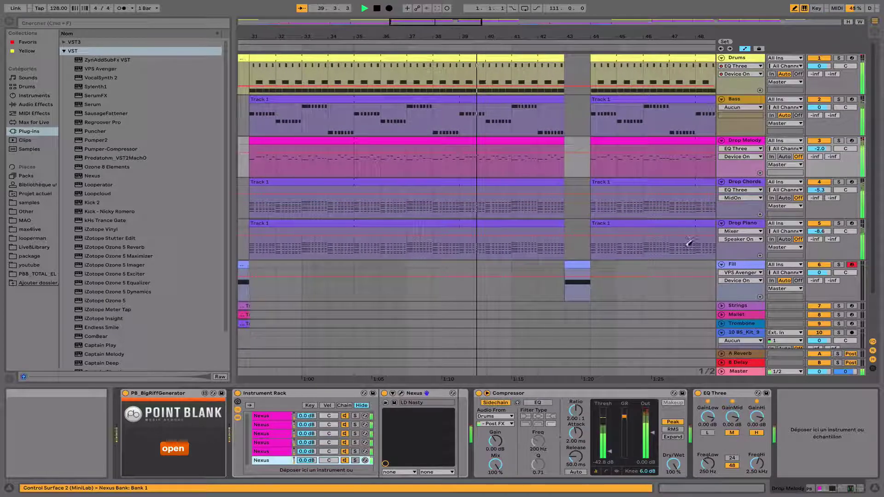
Step: Examine the Drop Chords track's Sylenth1 synth, switching its display from Part B to Part A
left_click(743, 181)
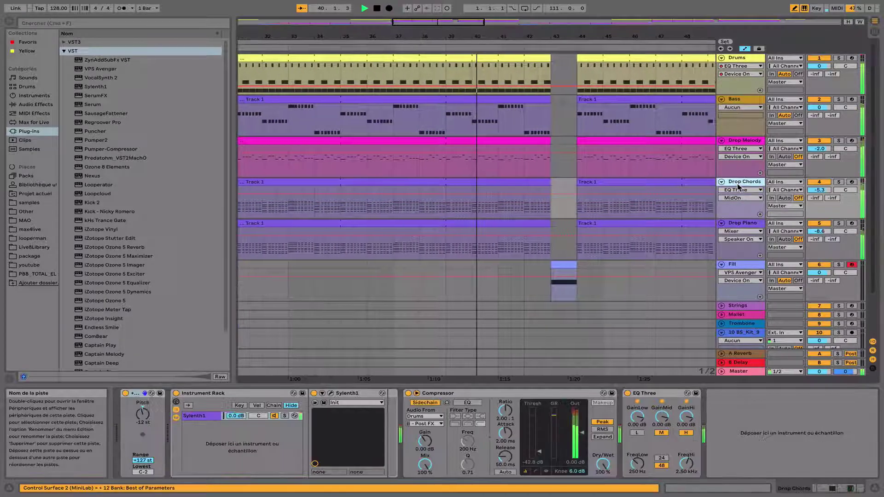
left_click(330, 394)
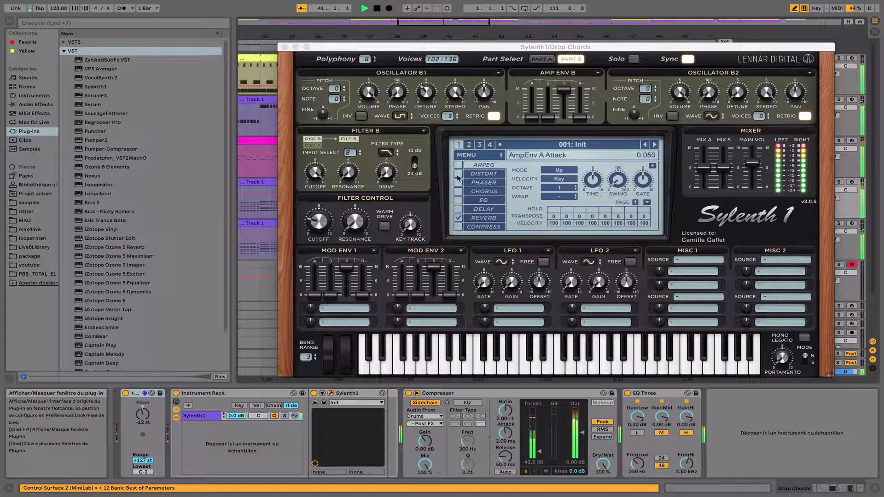
left_click(530, 59)
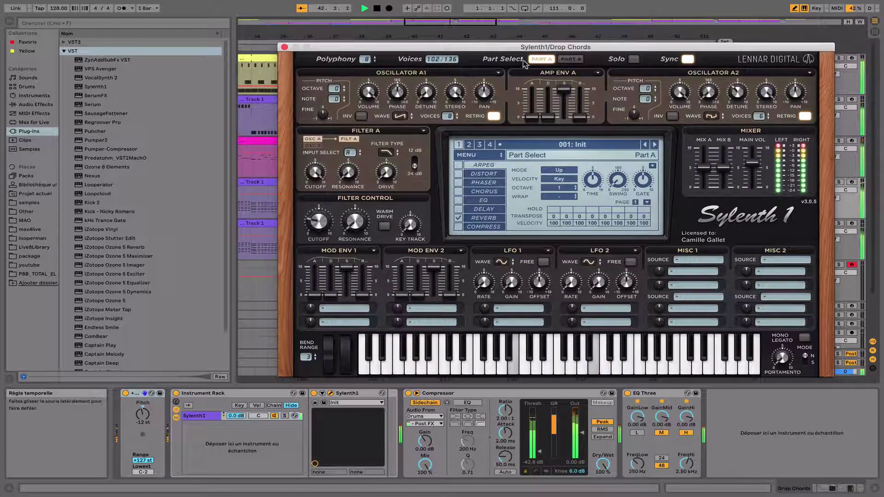
left_click(285, 47)
Step: View the Nexus synth preset used on the Drop Piano track
left_click(741, 222)
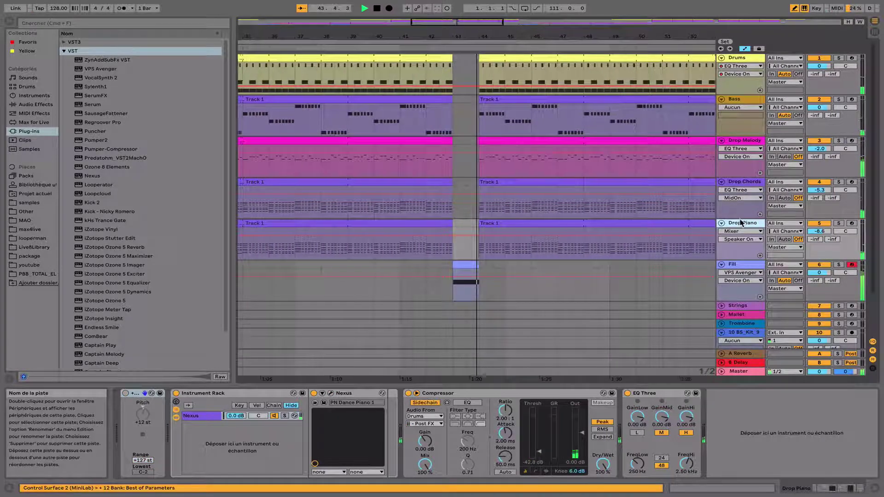
left_click(331, 397)
left_click(252, 42)
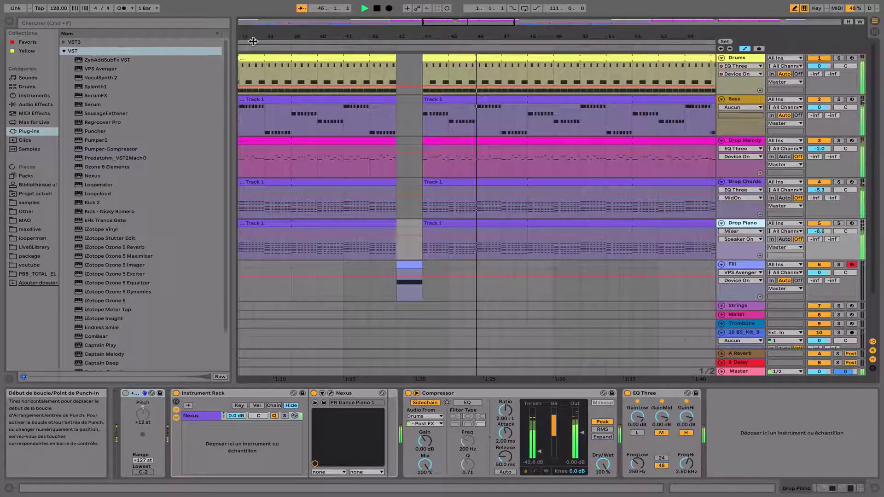
Step: View the Nexus presets of the sixth, fifth and fourth chains in the Drop Melody track's Instrument Rack
left_click(742, 140)
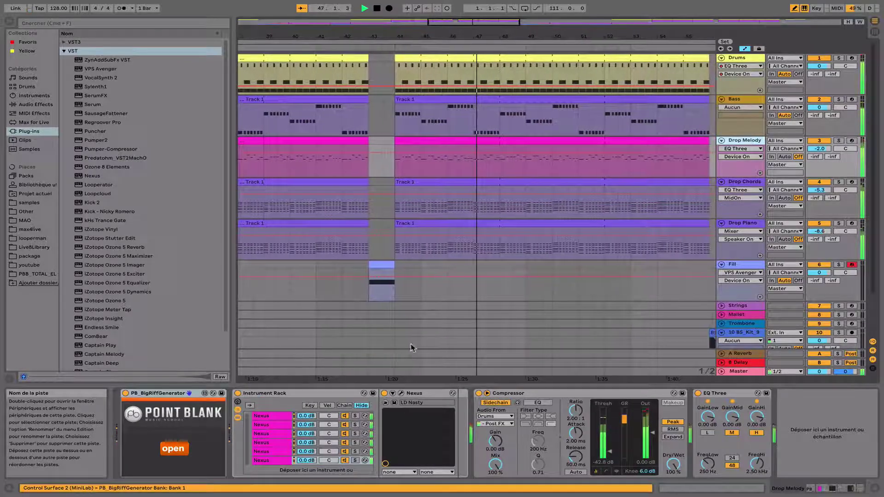
left_click(401, 394)
left_click(401, 393)
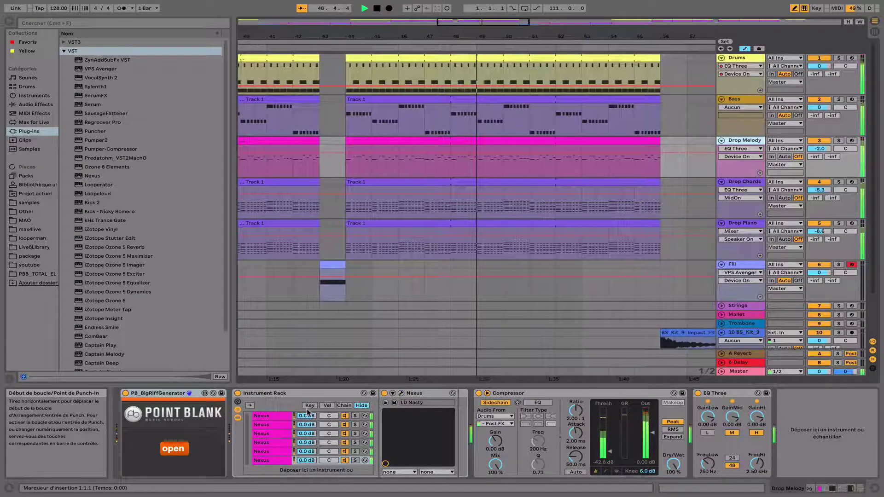
left_click(282, 451)
left_click(401, 394)
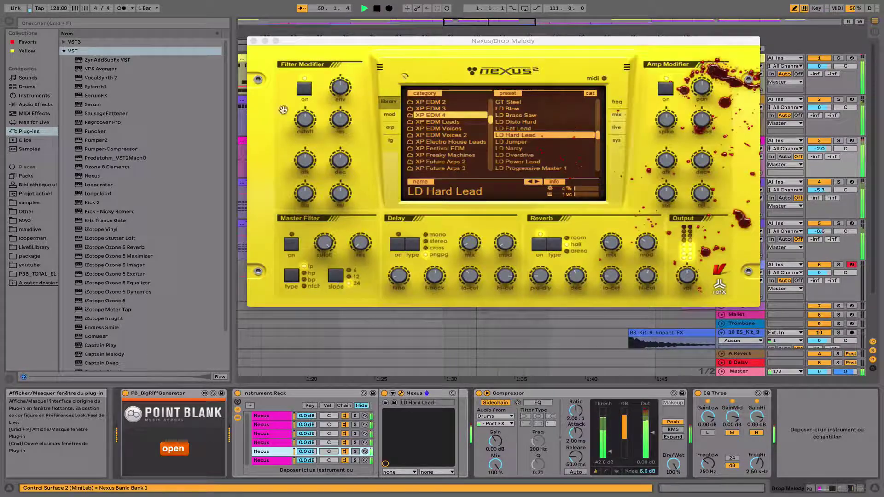
left_click(402, 394)
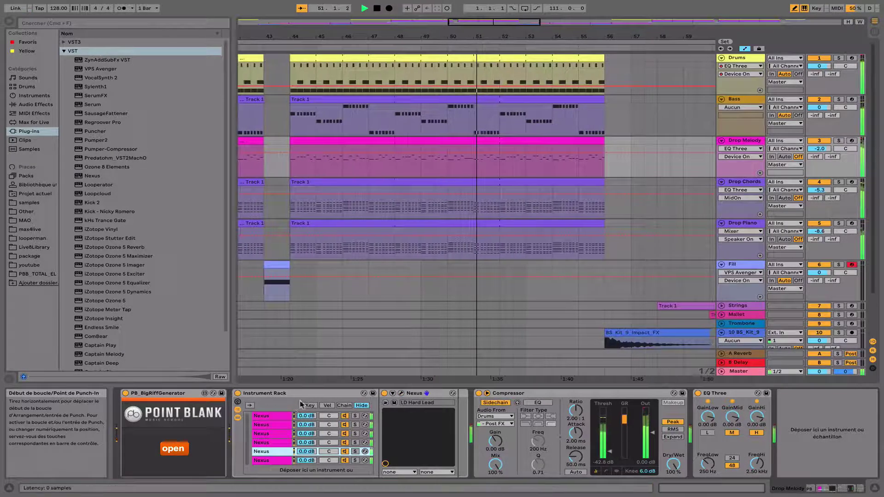
left_click(274, 443)
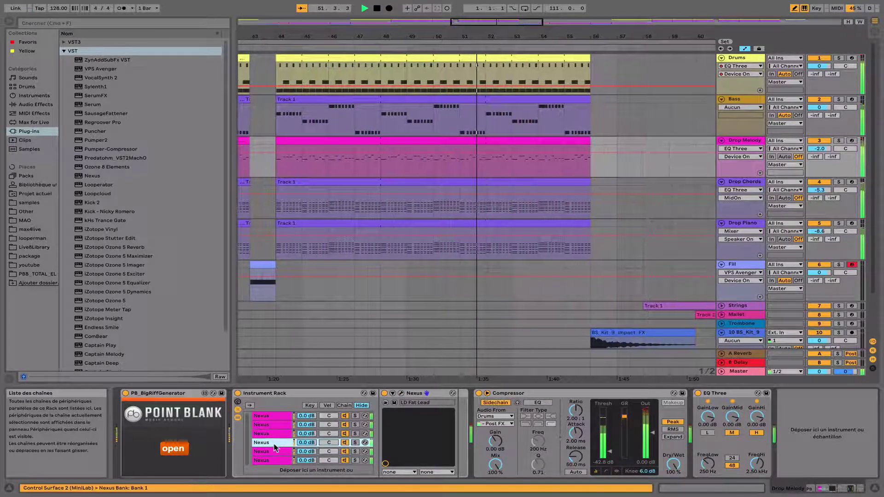
left_click(400, 394)
left_click(252, 41)
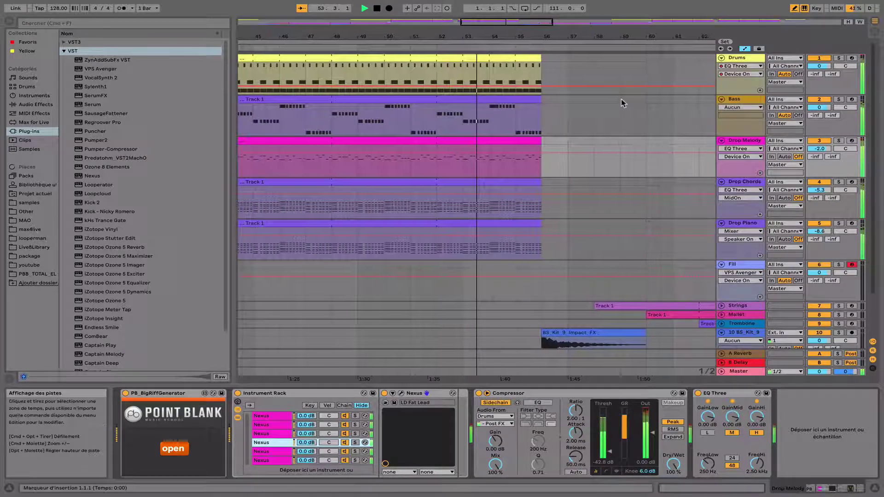
Step: Collapse the Bass, Drop Melody, Drop Chords and Drop Piano tracks in the arrangement
left_click(721, 100)
left_click(721, 108)
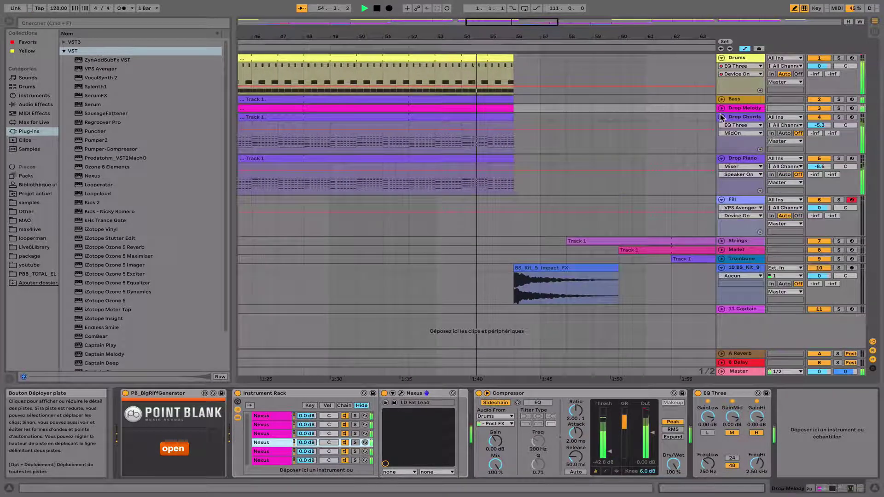
left_click(721, 118)
left_click(722, 126)
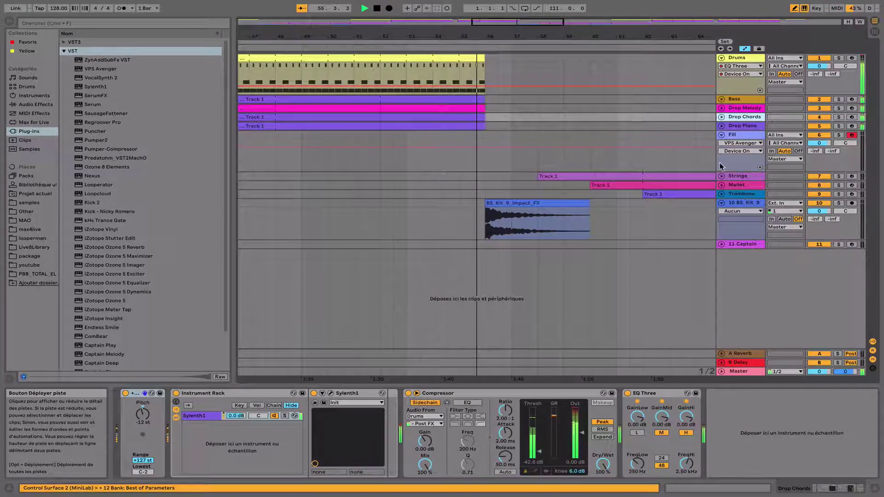
Step: Expand the Strings, Mallet and Trombone tracks to show their clips and automation in the arrangement
left_click(721, 176)
left_click(721, 218)
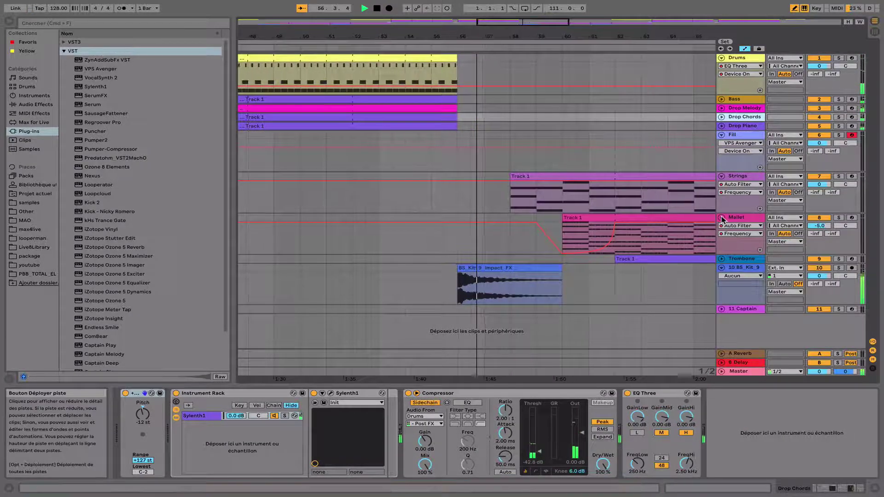
left_click(722, 259)
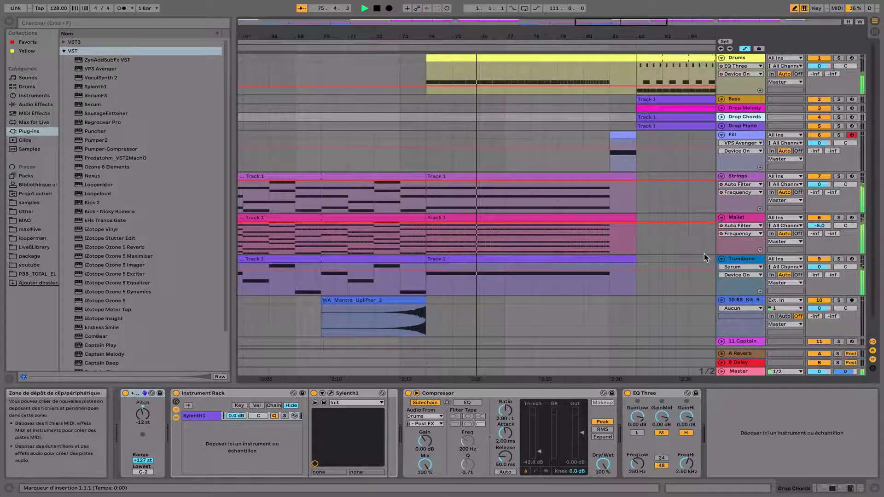
Step: Collapse the Trombone, Mallet and Strings tracks in the arrangement
left_click(722, 259)
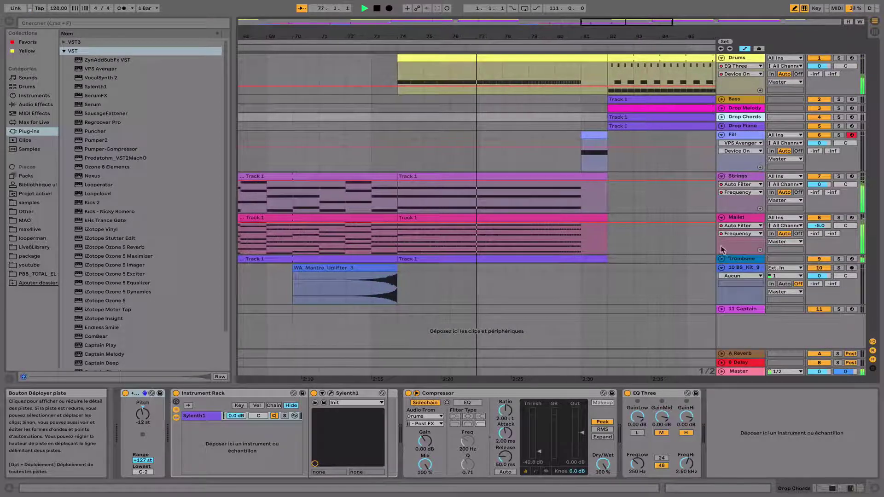
left_click(721, 218)
left_click(721, 176)
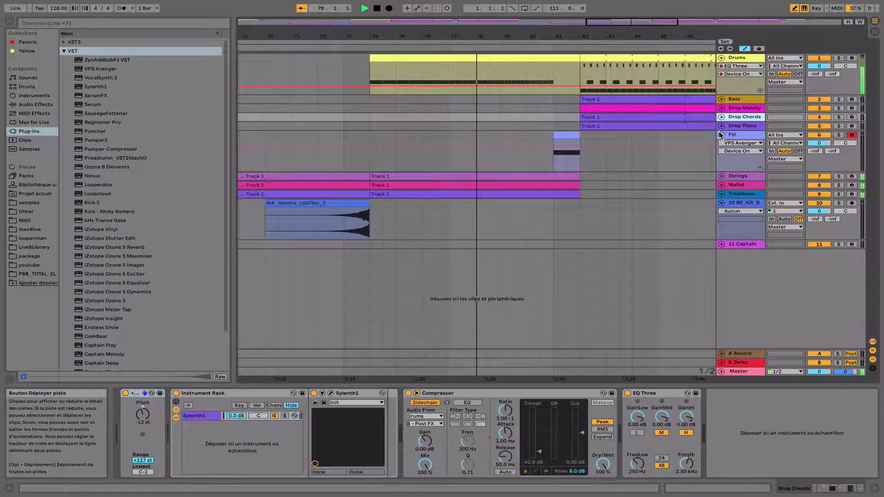
Step: Expand the Drop Piano, Drop Chords and Drop Melody tracks in the arrangement
left_click(721, 127)
left_click(722, 117)
left_click(722, 109)
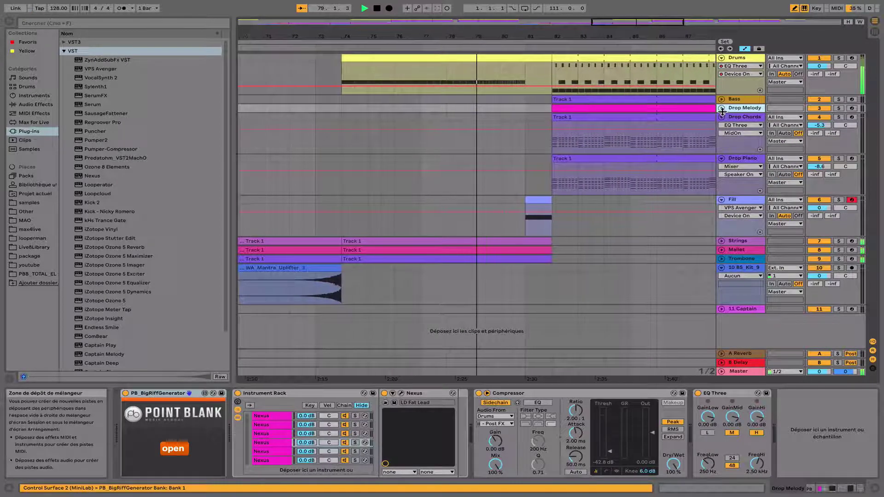
left_click(721, 108)
Step: View the Nexus presets of the third, second and first chains in the Drop Melody track's Instrument Rack
left_click(272, 433)
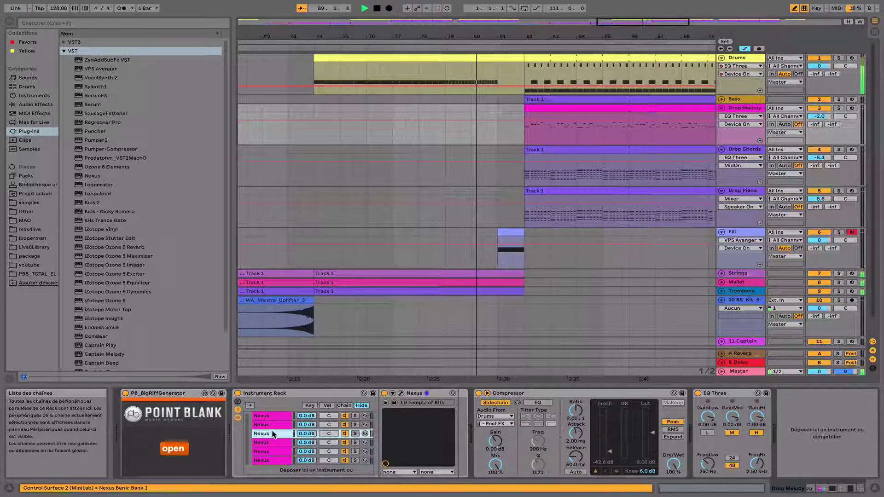
left_click(401, 393)
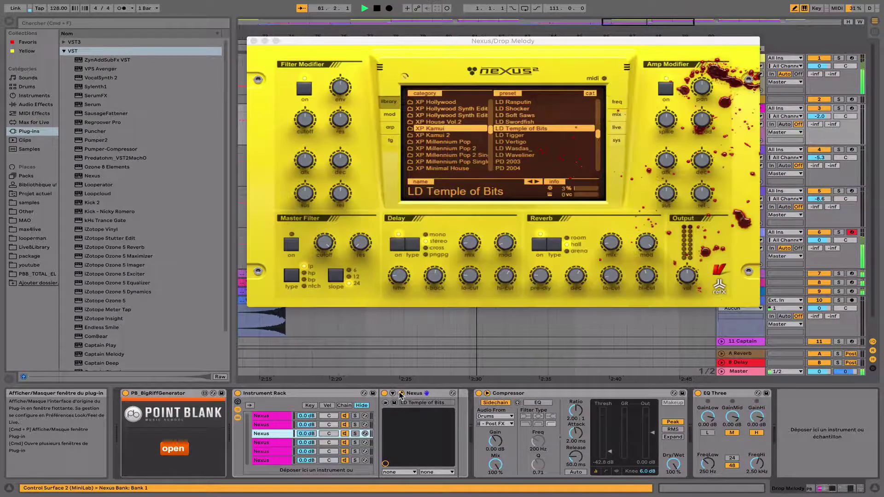
left_click(401, 393)
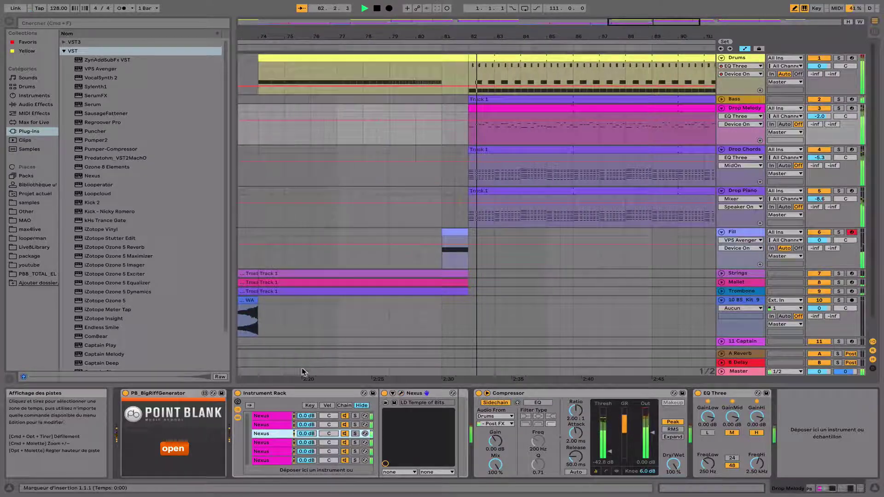
left_click(277, 425)
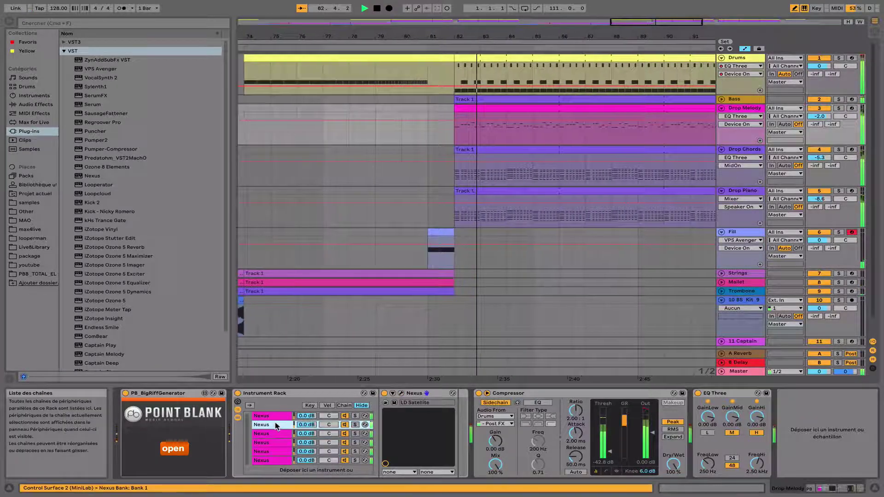
left_click(401, 394)
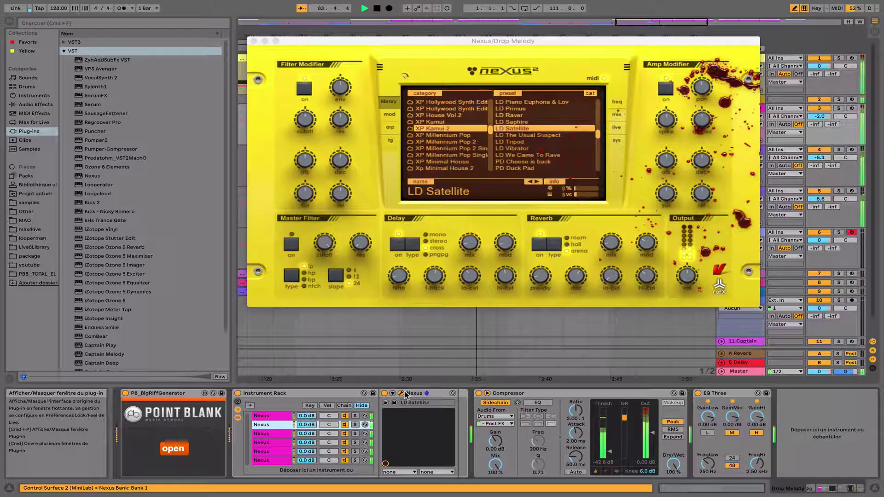
left_click(251, 39)
left_click(268, 417)
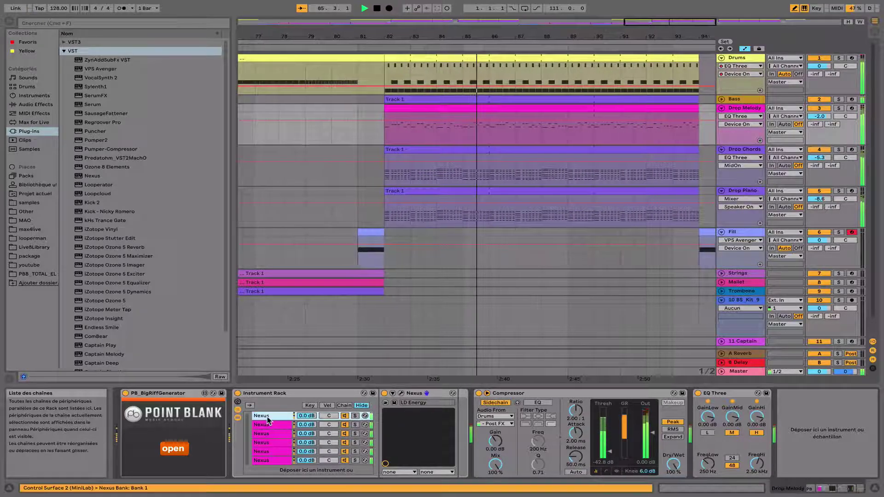
left_click(401, 393)
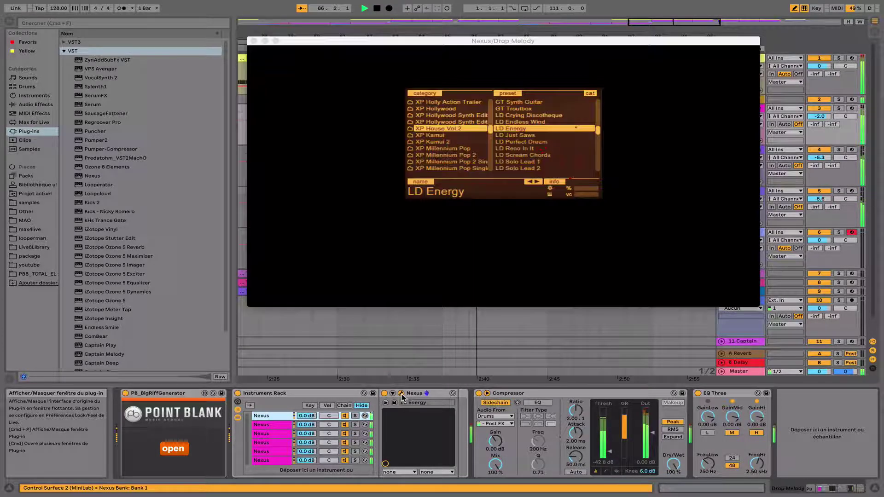
left_click(254, 41)
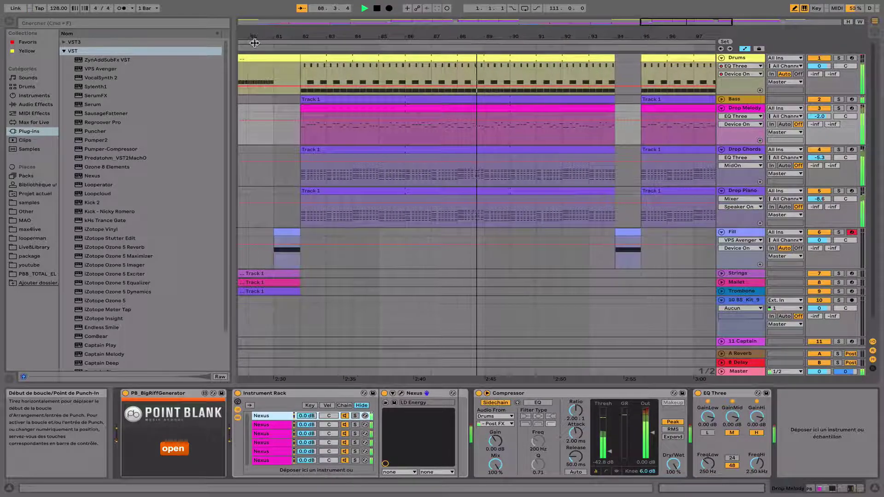
Step: Expand the Bass track to show its notes in the arrangement
left_click(722, 99)
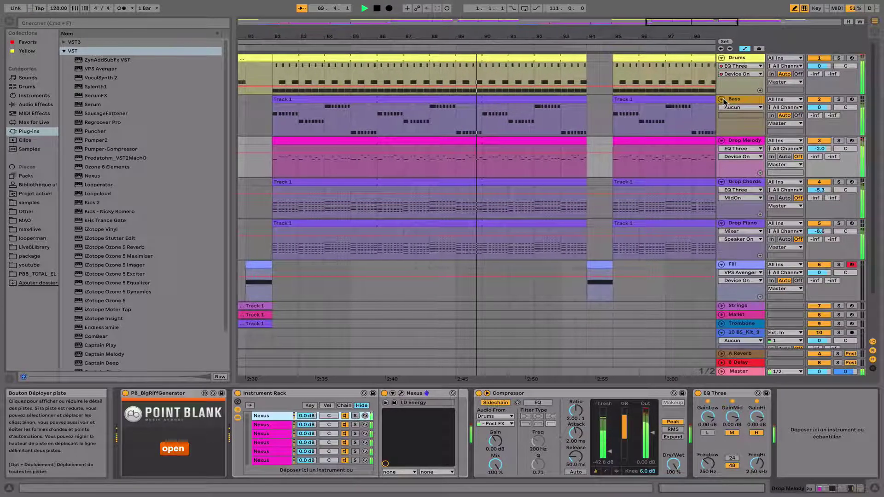